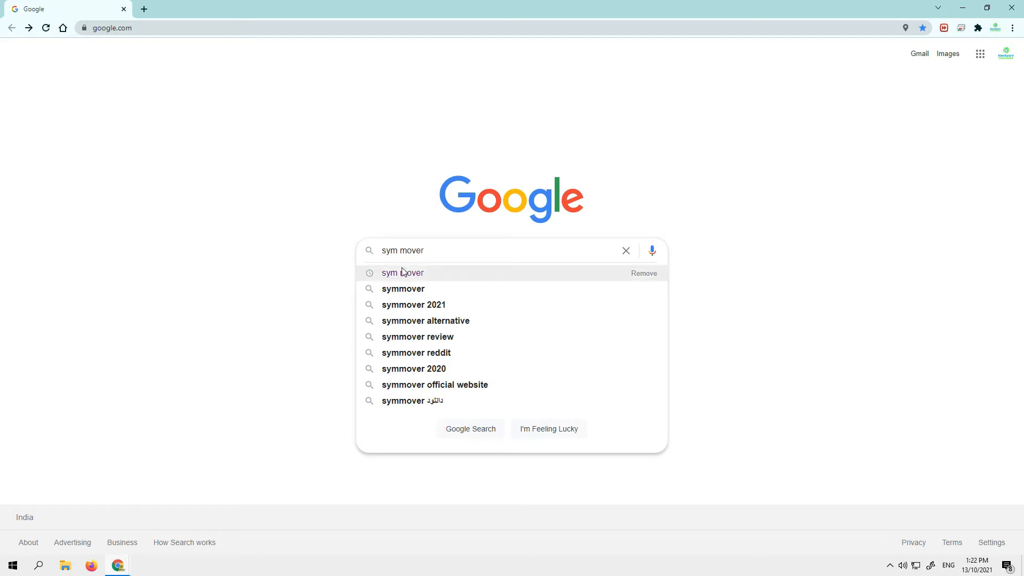
Search Google for "sym mover" and open the SymMover download page on LO4D.com.
click(402, 273)
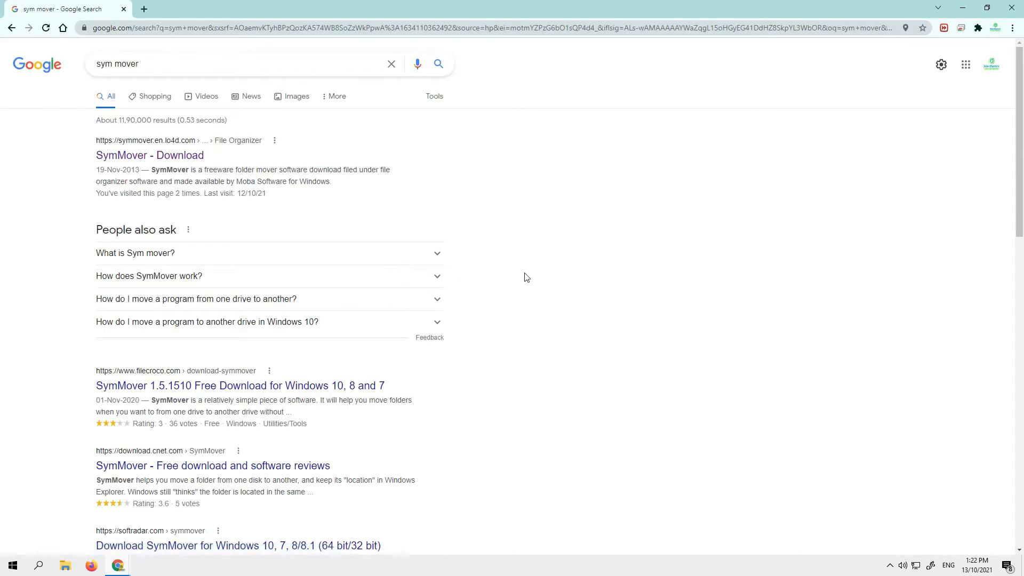
scroll(523, 276, down, 10)
scroll(525, 276, up, 10)
click(150, 154)
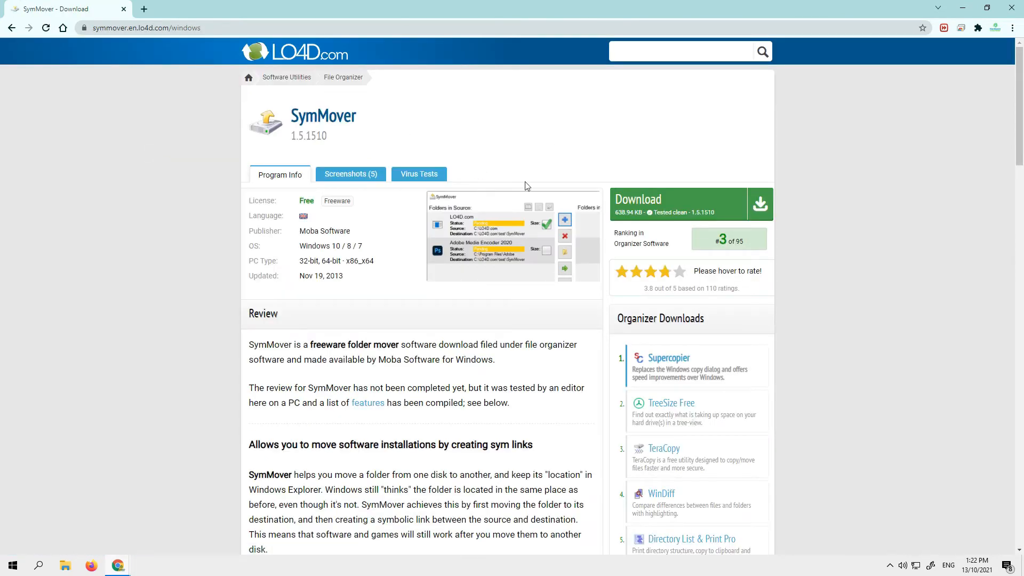
Download the SymMover installer from the LO4D.com US mirror and save it to the Desktop.
click(653, 202)
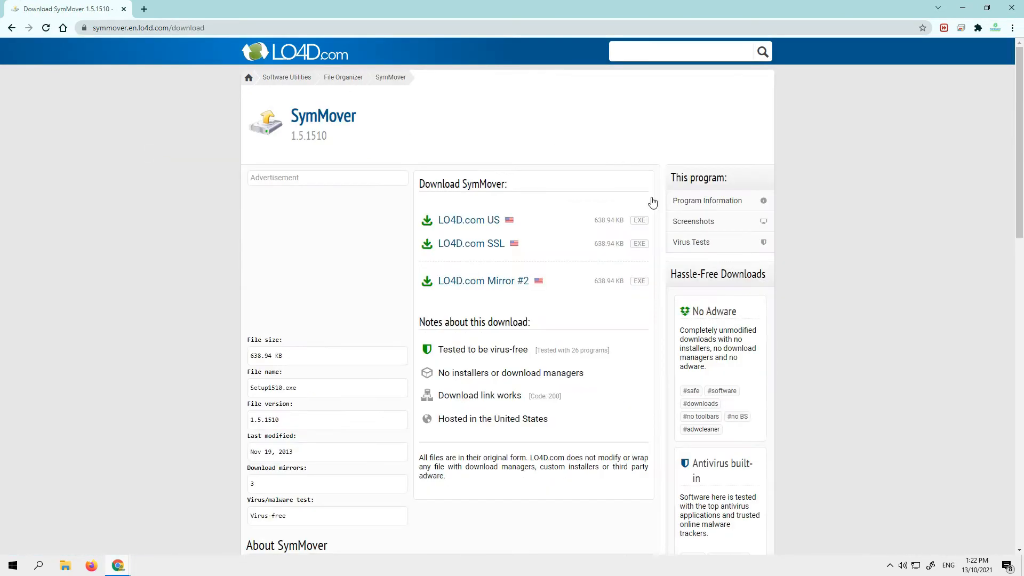
click(467, 221)
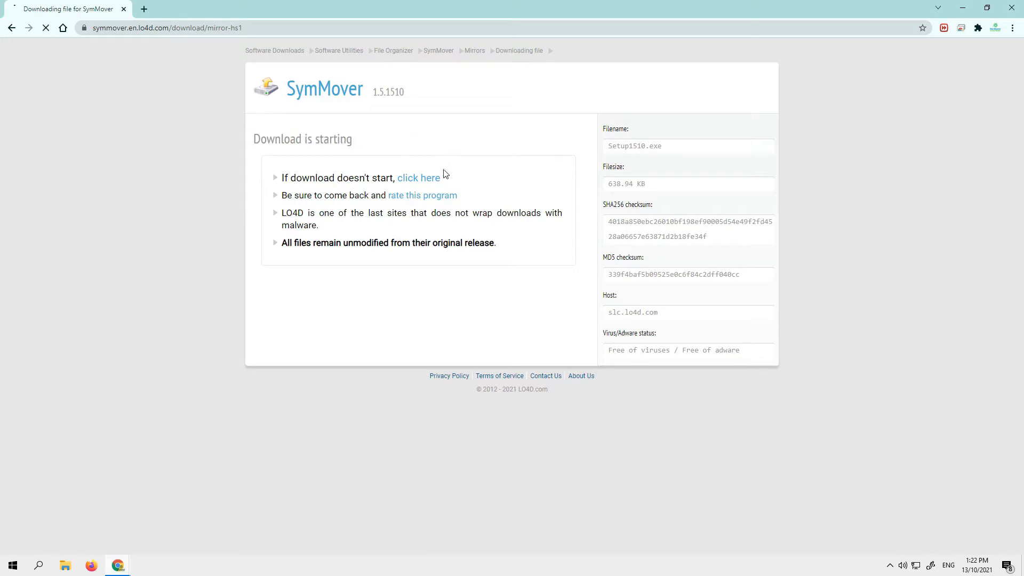
click(420, 179)
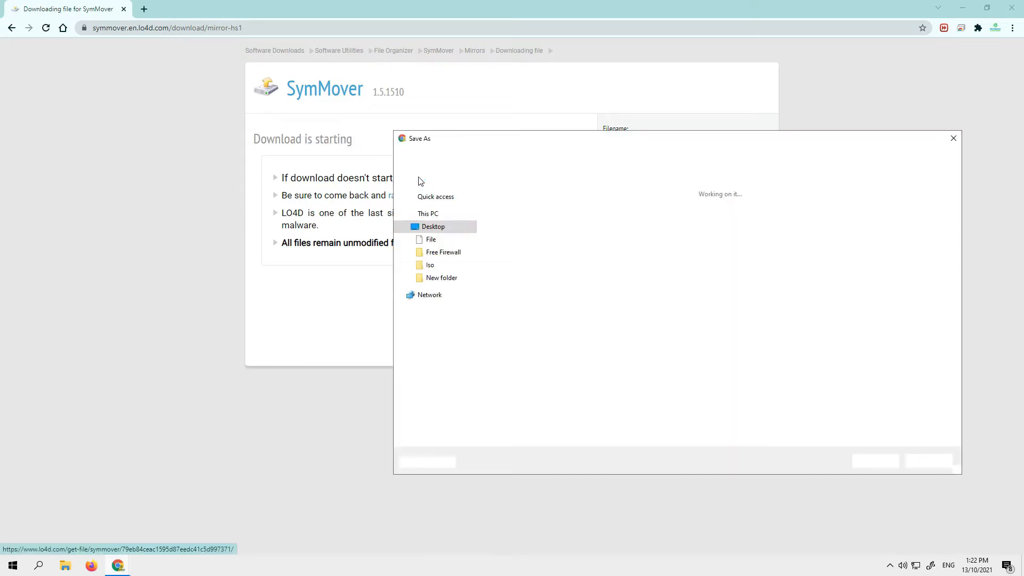
click(423, 225)
click(865, 464)
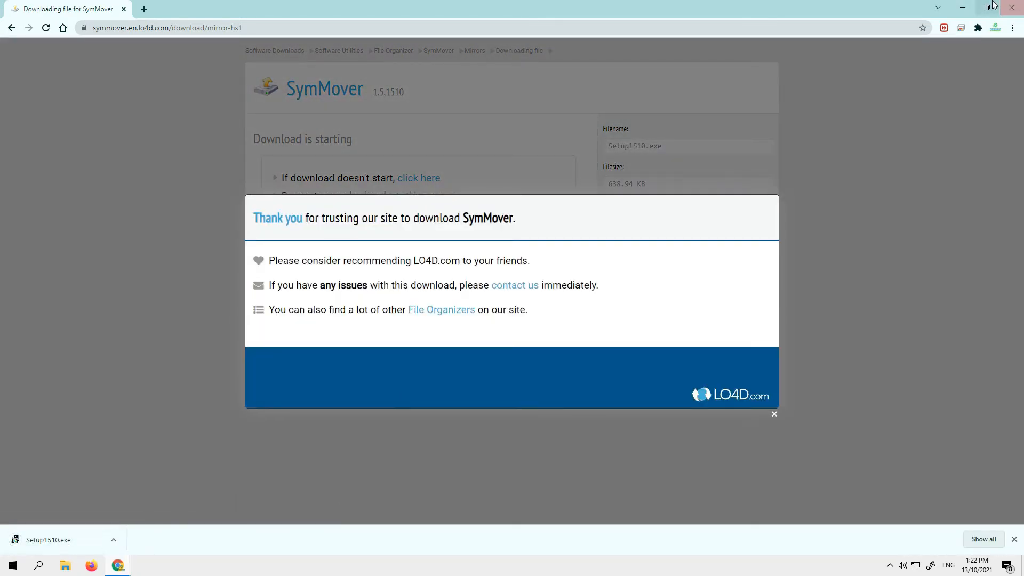
On the desktop, move Setup1510.exe to an open area and dismiss the HWiNFO64 update notice.
click(963, 8)
drag(24, 277, 408, 184)
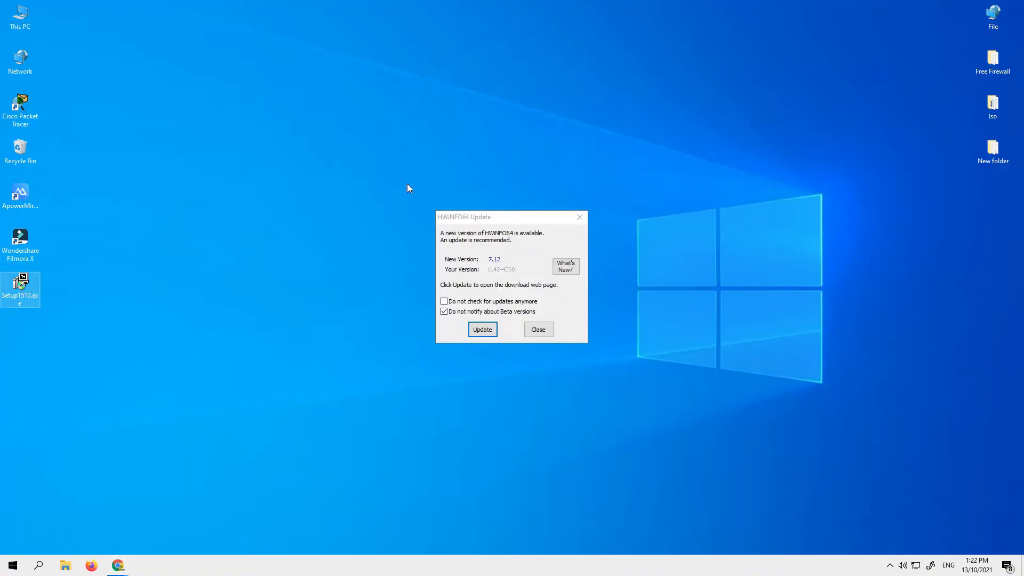
click(541, 334)
Run Setup1510.exe and install SymMover with the default components and Start Menu shortcuts.
double_click(424, 200)
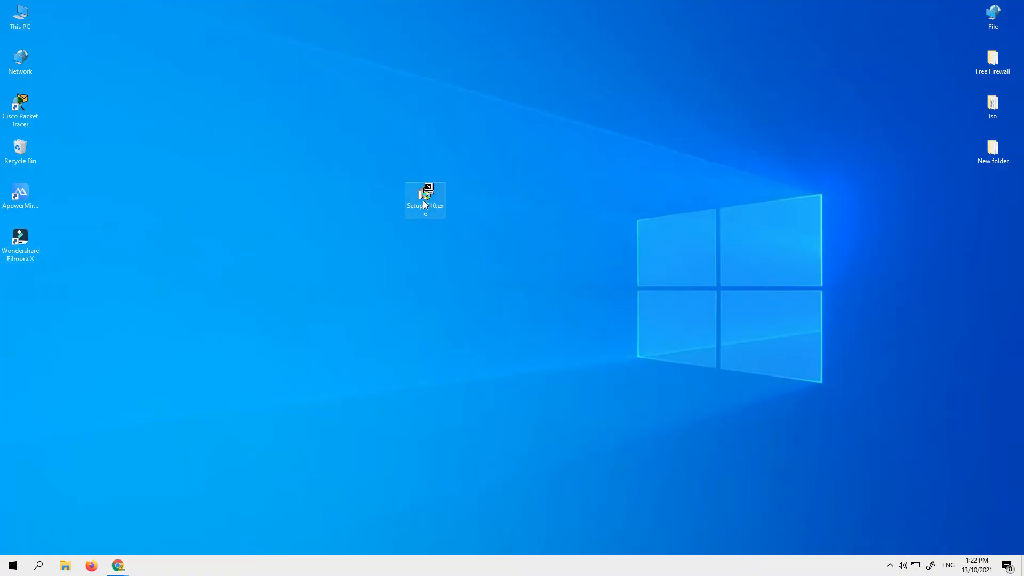
click(546, 292)
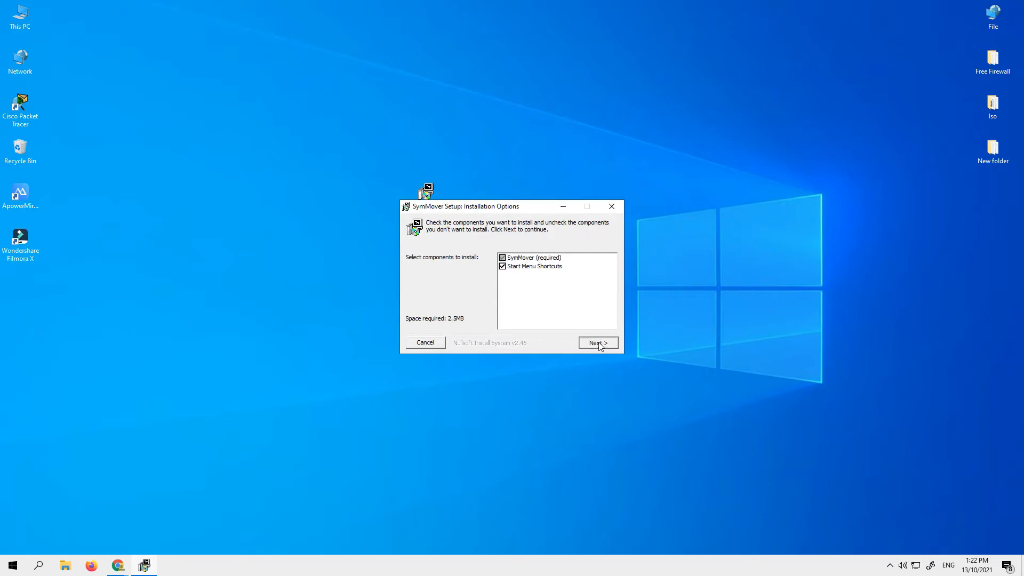
click(599, 343)
click(604, 344)
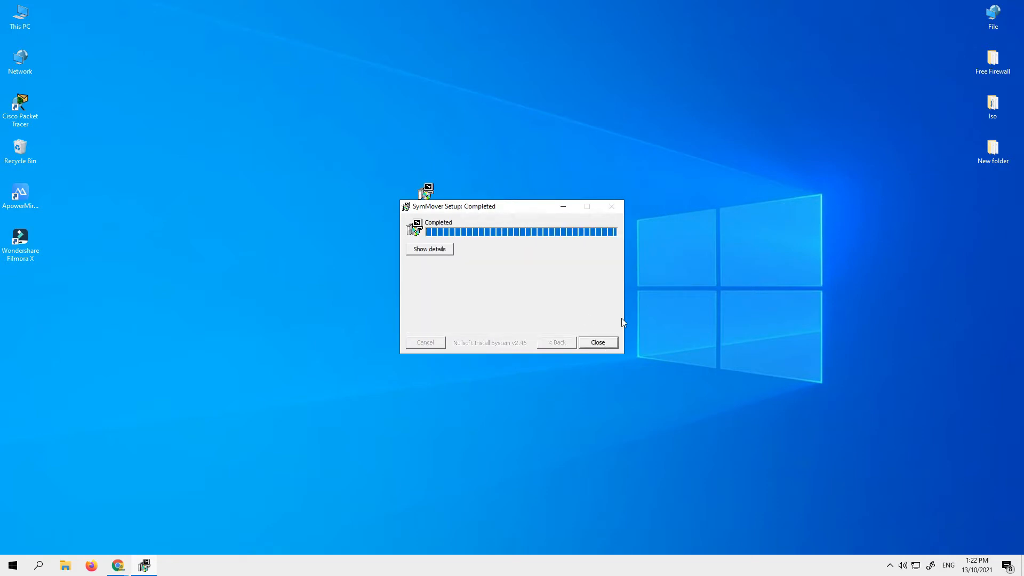
click(598, 342)
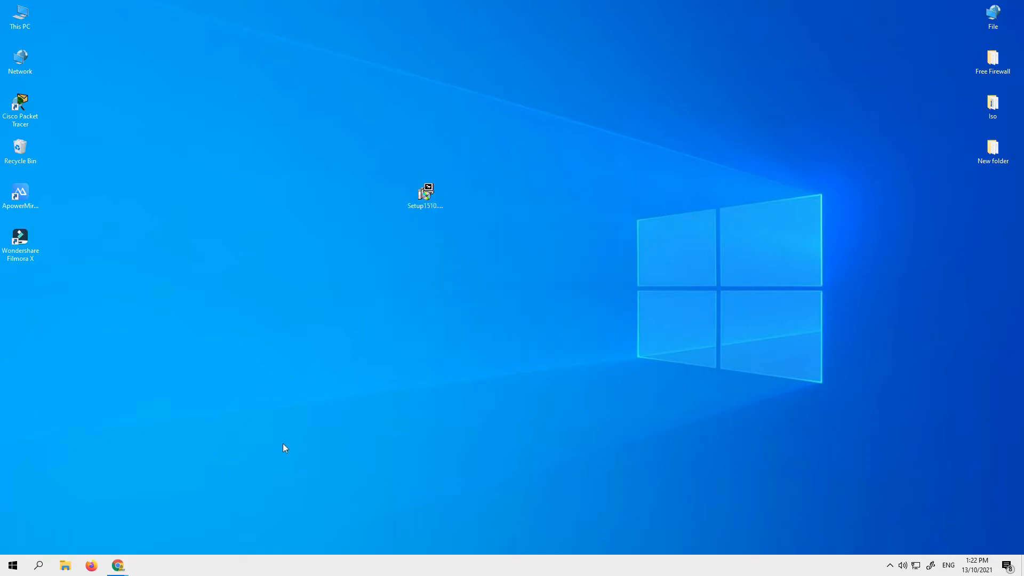
Search Windows for "sym", launch SymMover and reposition its window on the desktop.
click(38, 570)
text(sym)
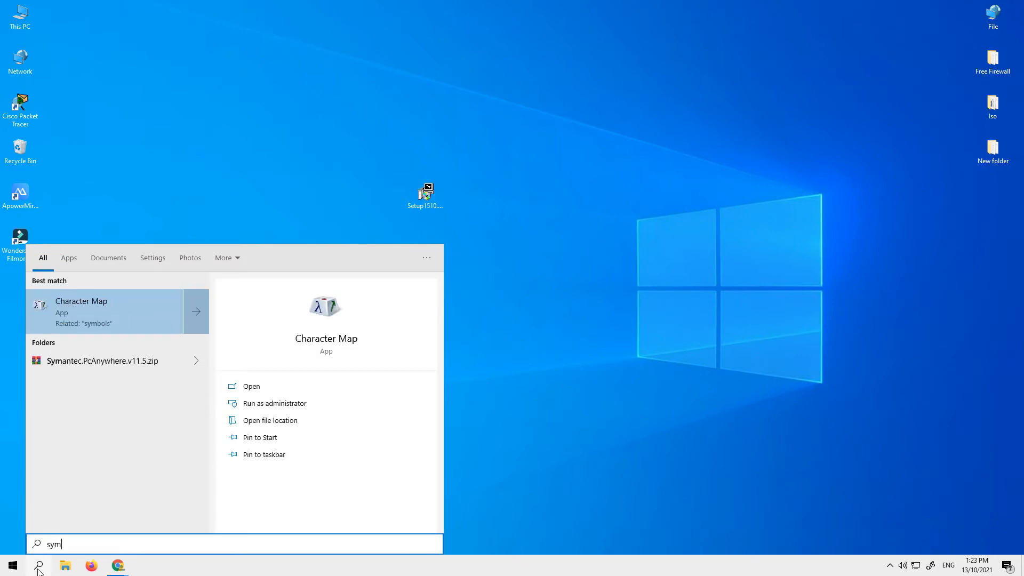
drag(54, 543, 1, 544)
text(sy)
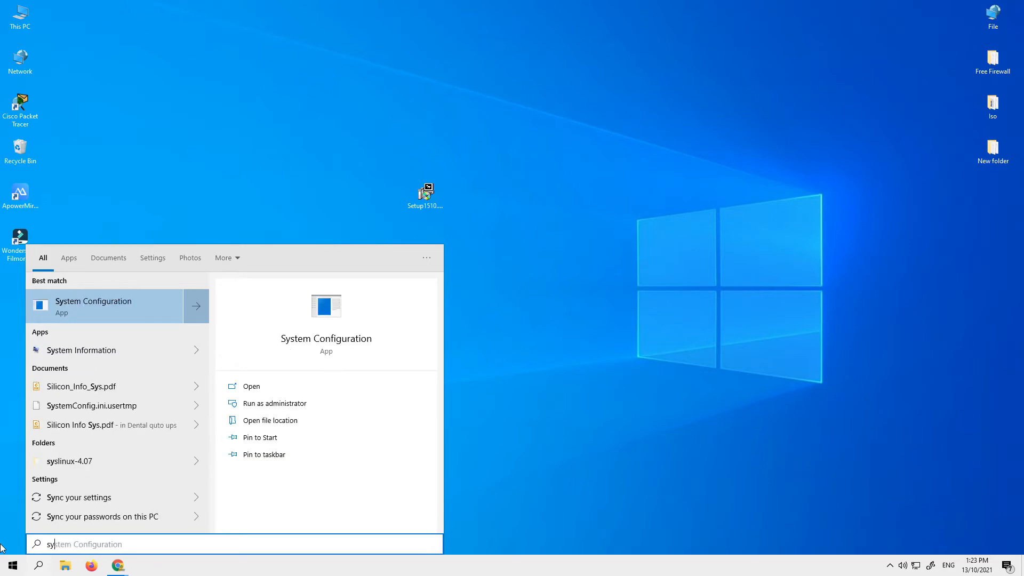
text(m)
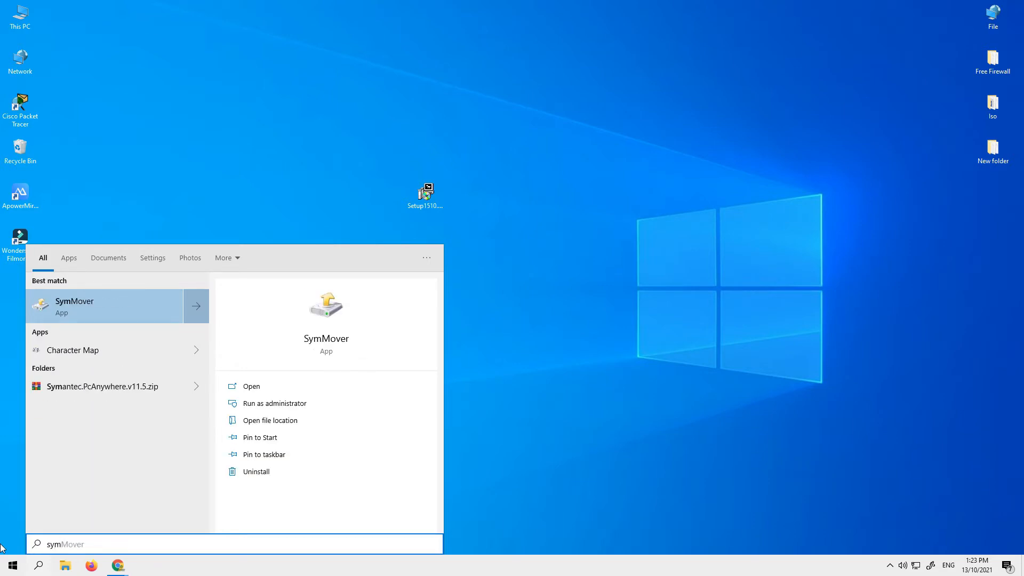
click(75, 305)
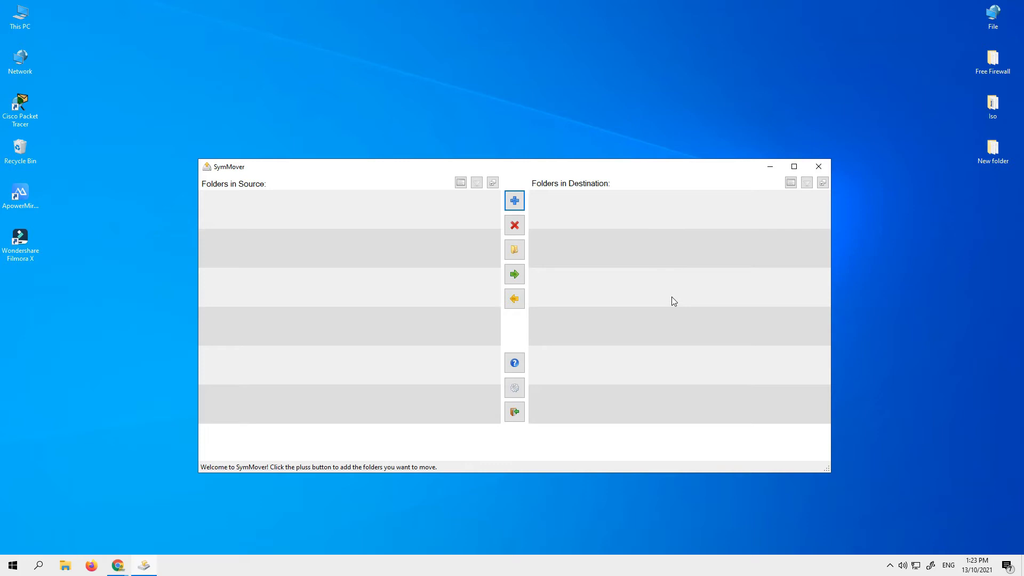
drag(555, 163, 605, 145)
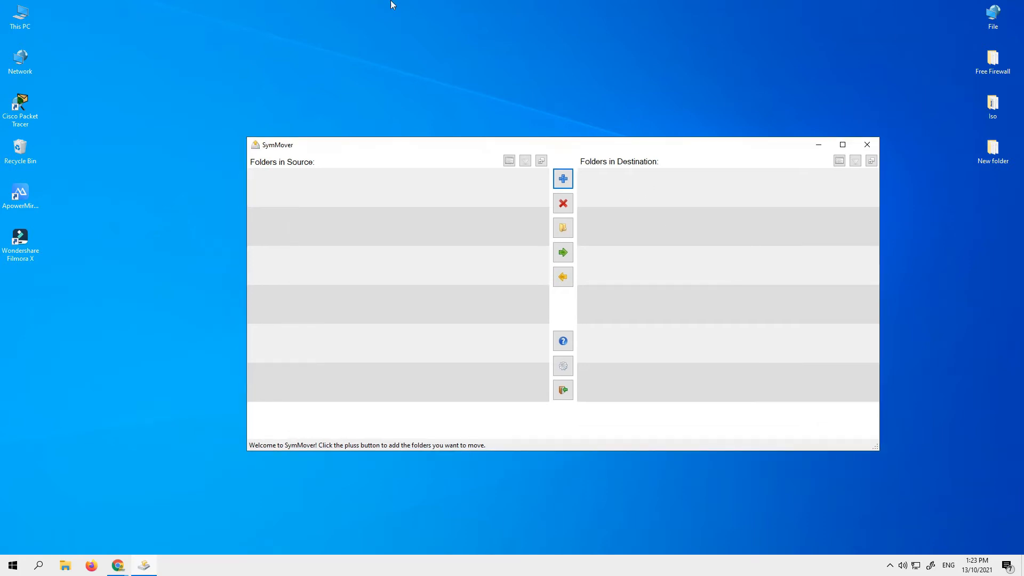
Examine the contents of New Volume (D:) in File Explorer, then minimize the window.
double_click(20, 15)
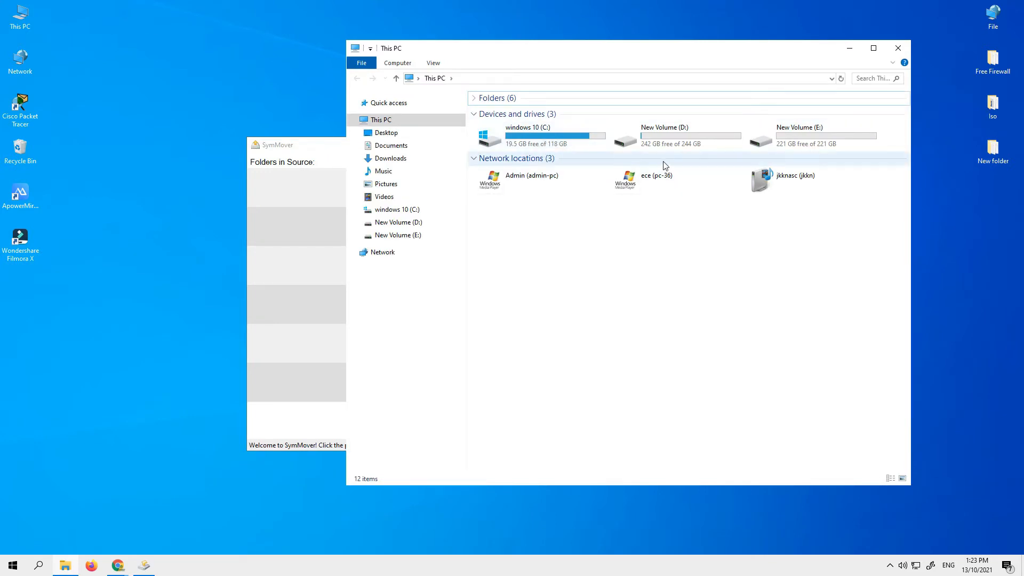
double_click(684, 144)
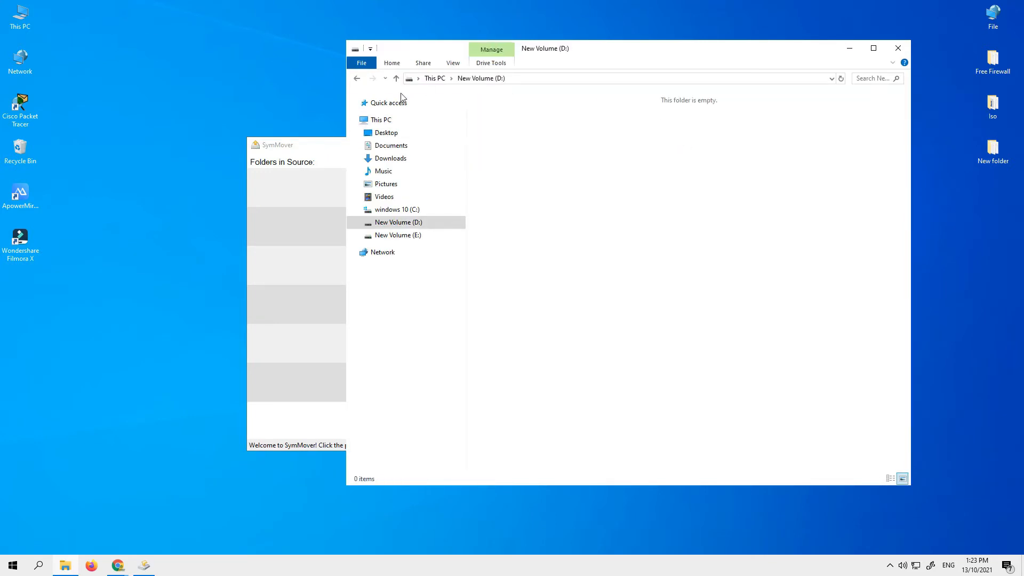
click(357, 79)
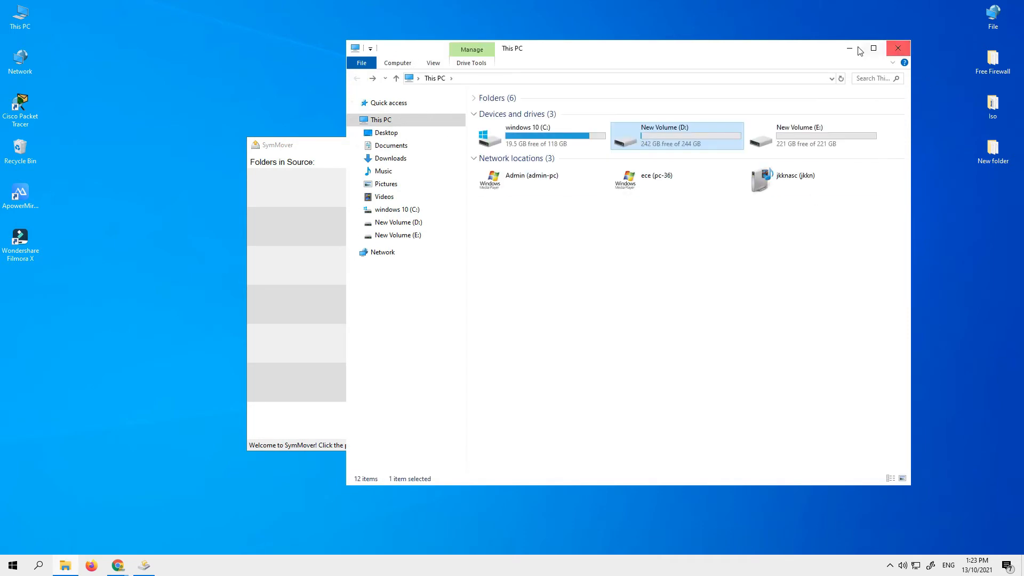
double_click(665, 141)
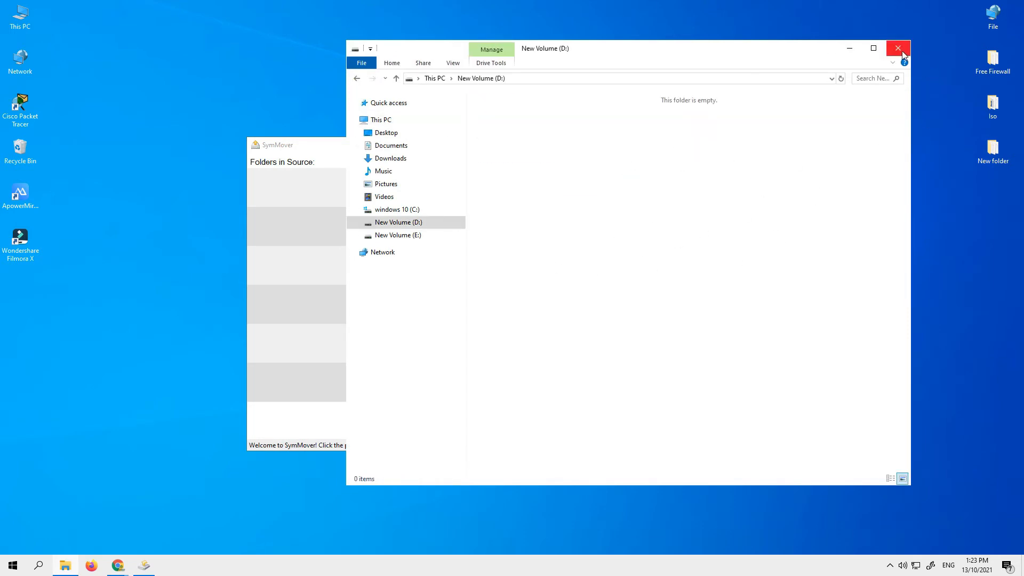
click(357, 78)
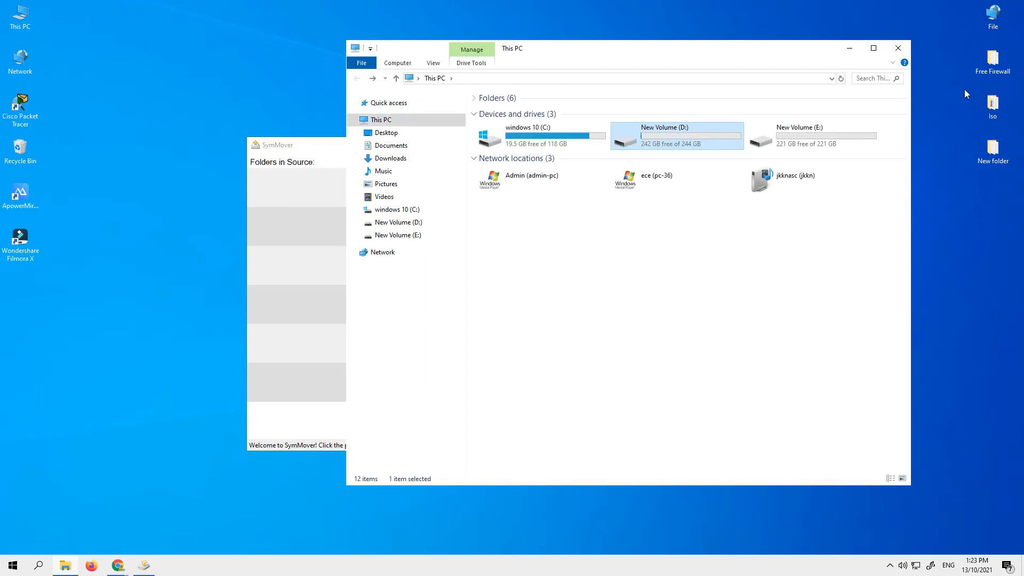
click(850, 48)
Add the installed program Advanced IP Scanner 2.5 to SymMover's source folders with destination D:\SymMover.
drag(465, 142, 448, 132)
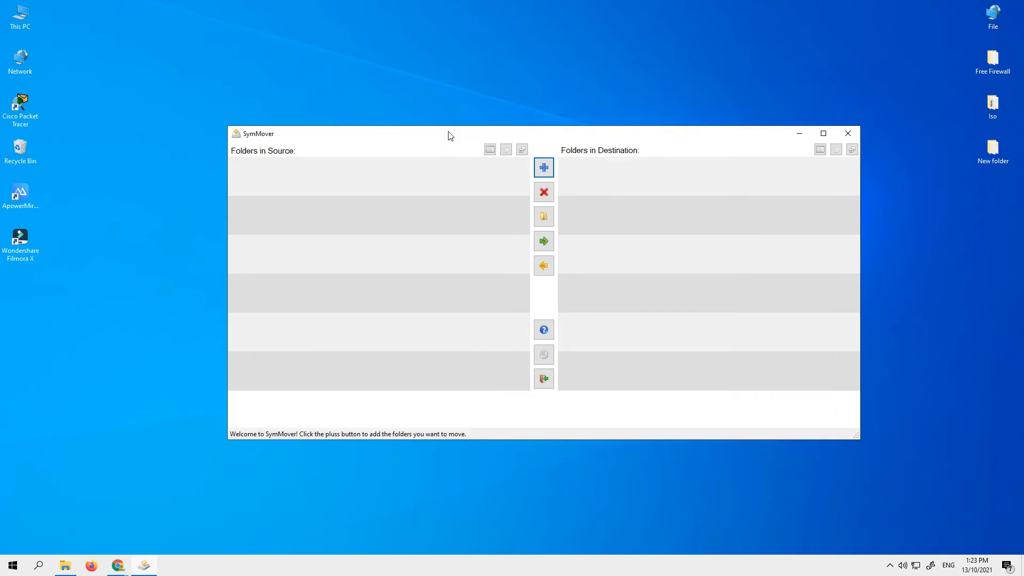
click(544, 170)
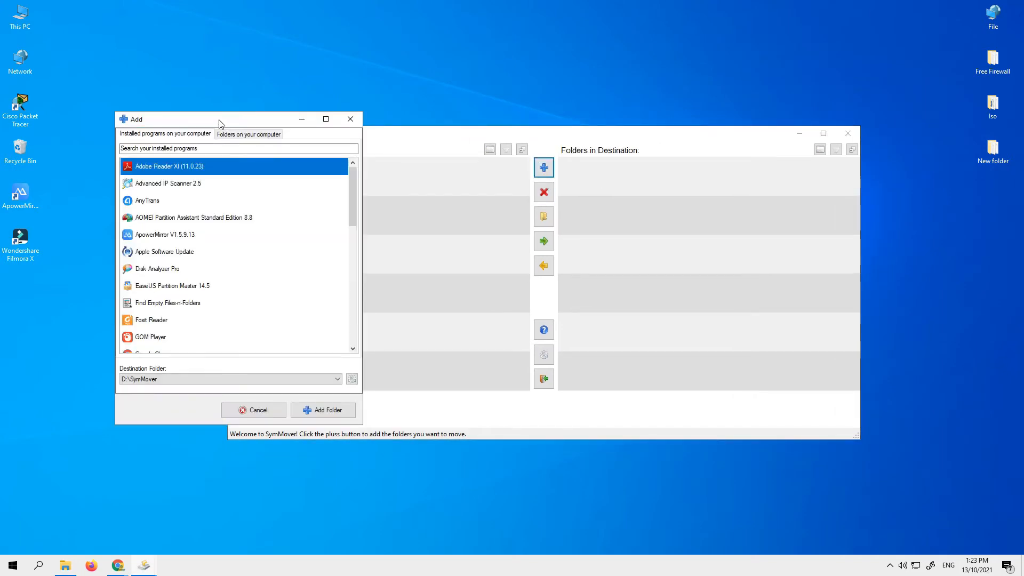
drag(220, 120, 312, 105)
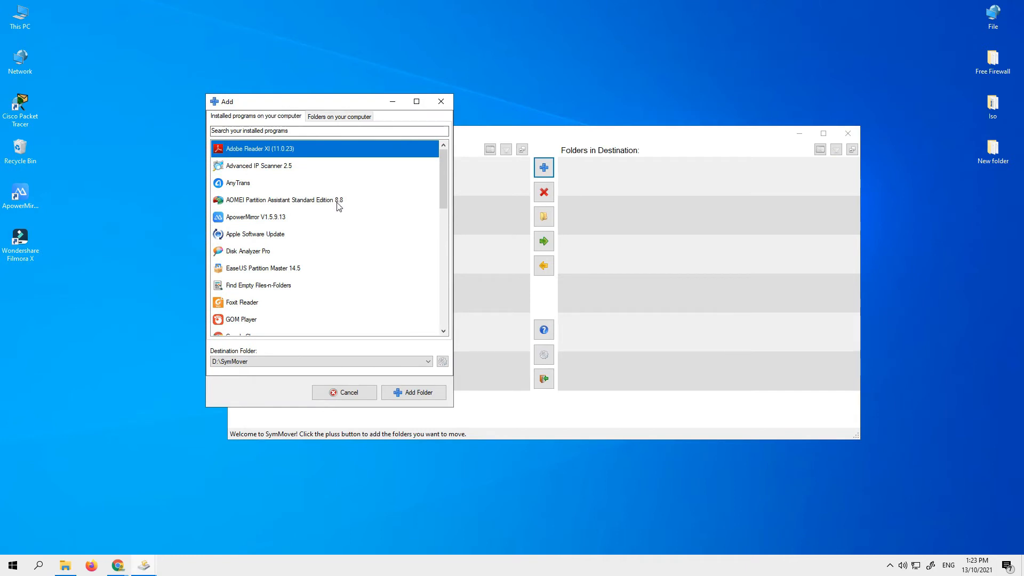
scroll(338, 216, down, 5)
scroll(342, 240, up, 5)
scroll(297, 257, down, 3)
scroll(300, 256, up, 3)
click(245, 171)
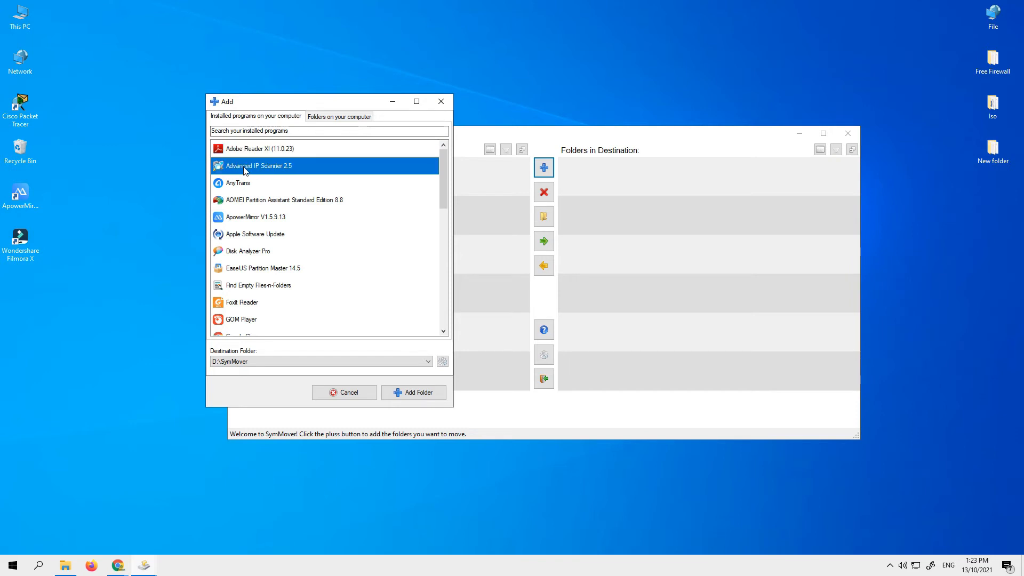
click(412, 393)
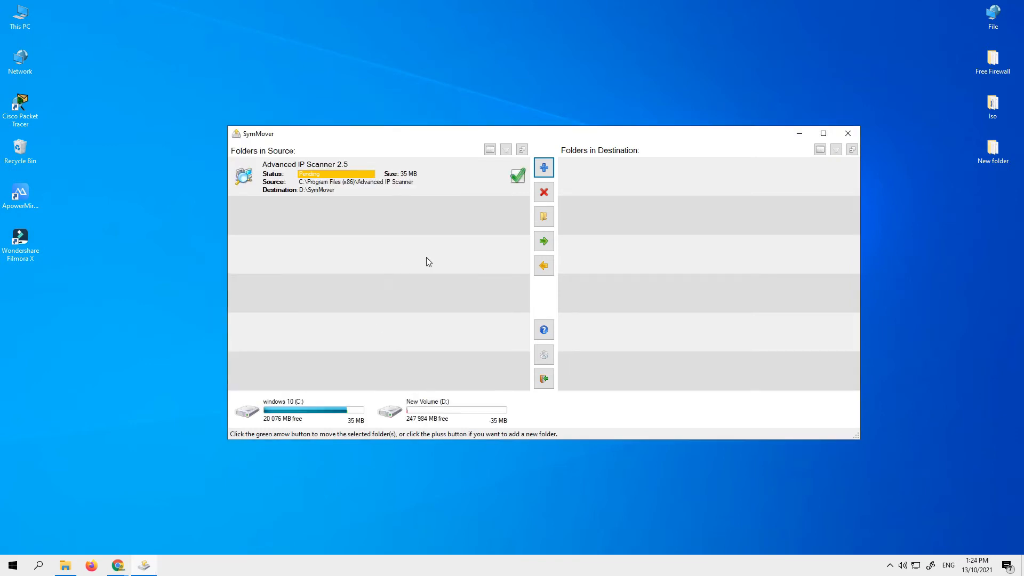
Add Disk Analyzer Pro to SymMover's source folders with destination D:\SymMover.
click(544, 167)
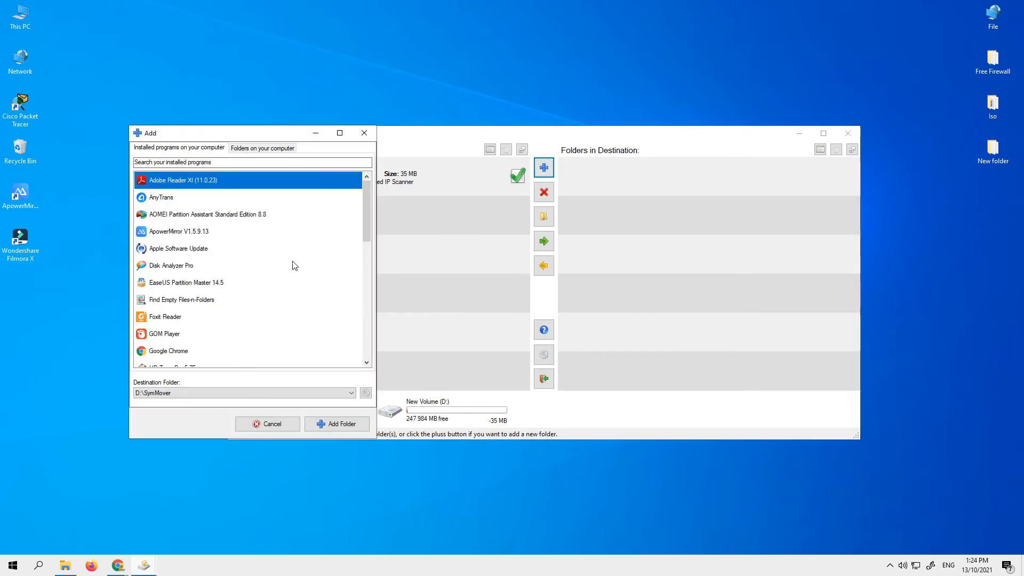
click(176, 270)
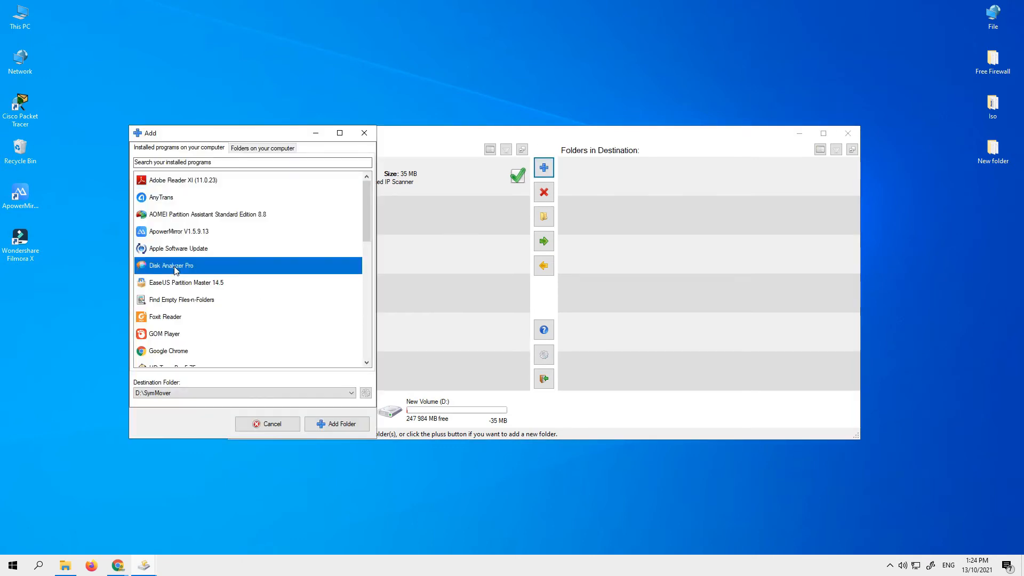
click(344, 428)
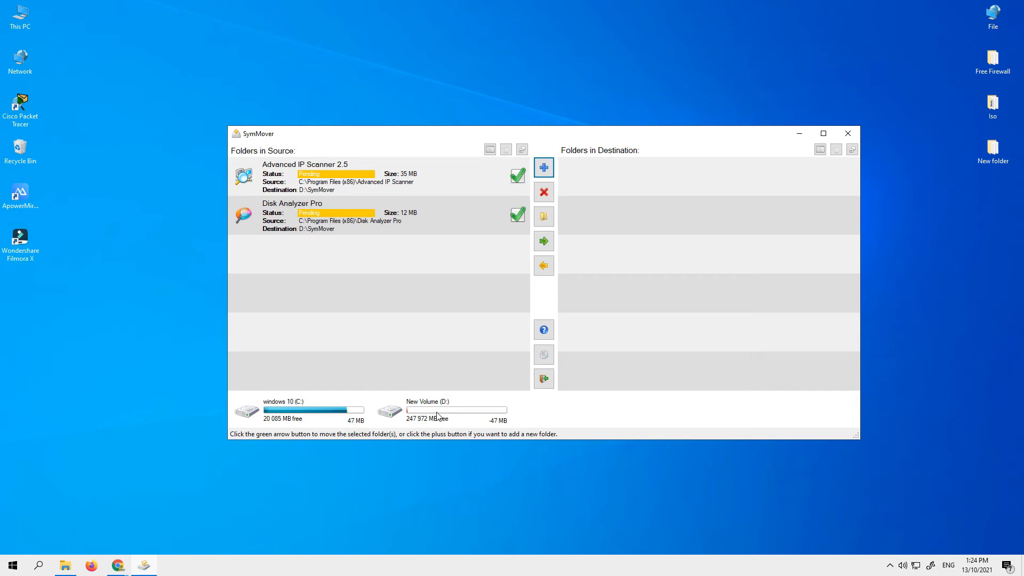
Check the contents of New Volume (D:) before the move and minimize File Explorer.
double_click(20, 15)
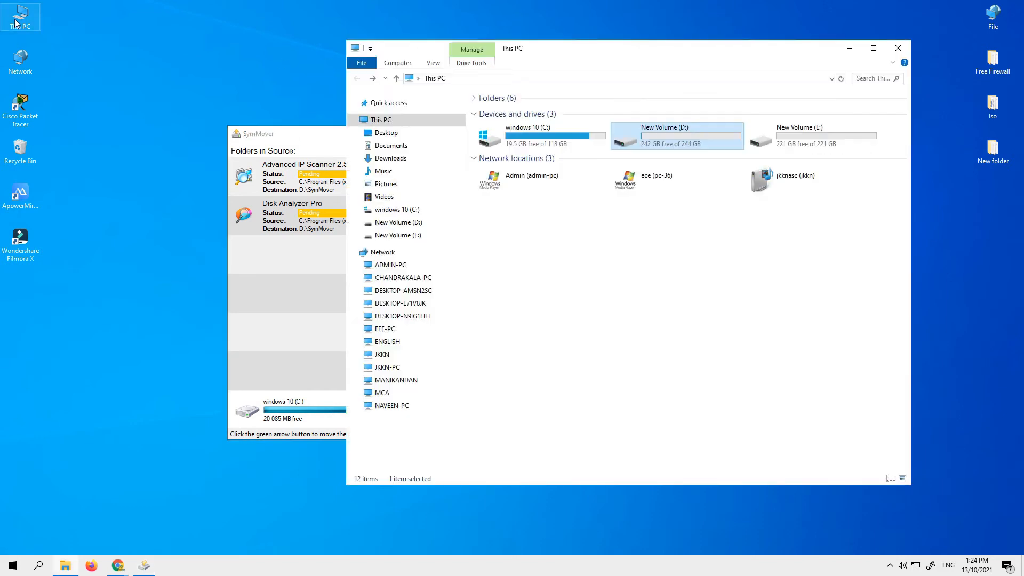
double_click(641, 148)
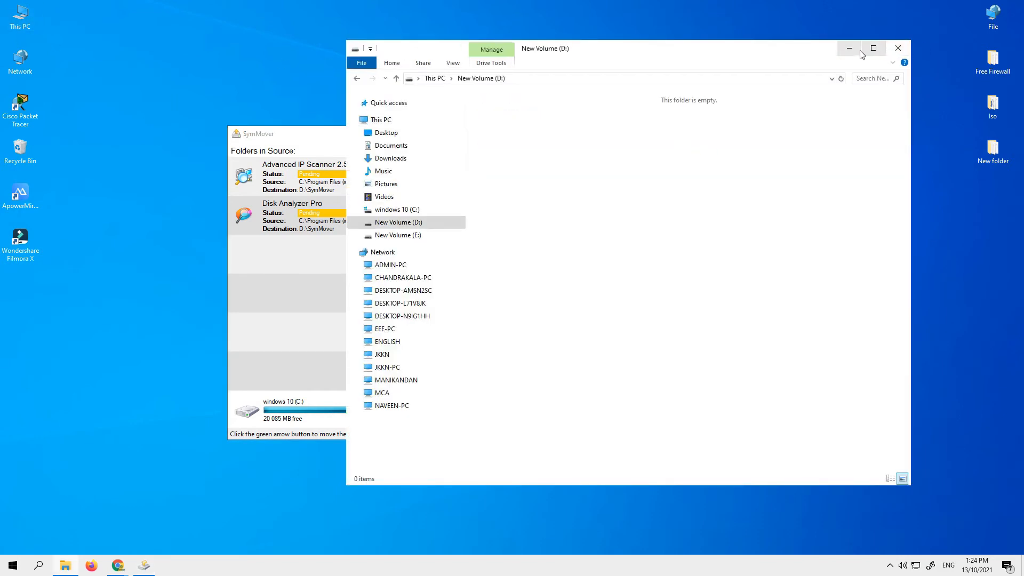
click(850, 48)
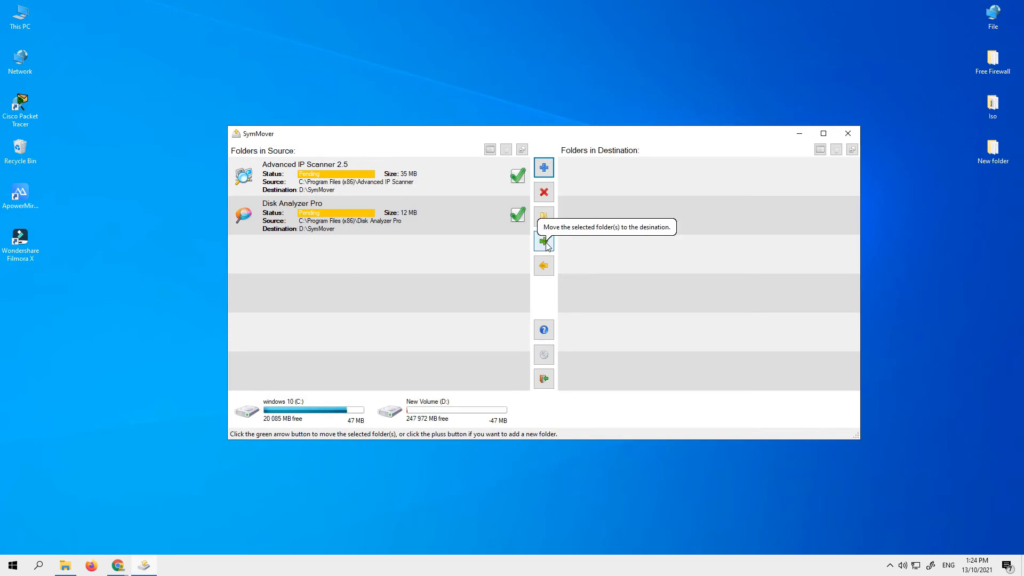
Reopen New Volume (D:) in File Explorer, place its window beside SymMover and bring SymMover to the front.
double_click(20, 15)
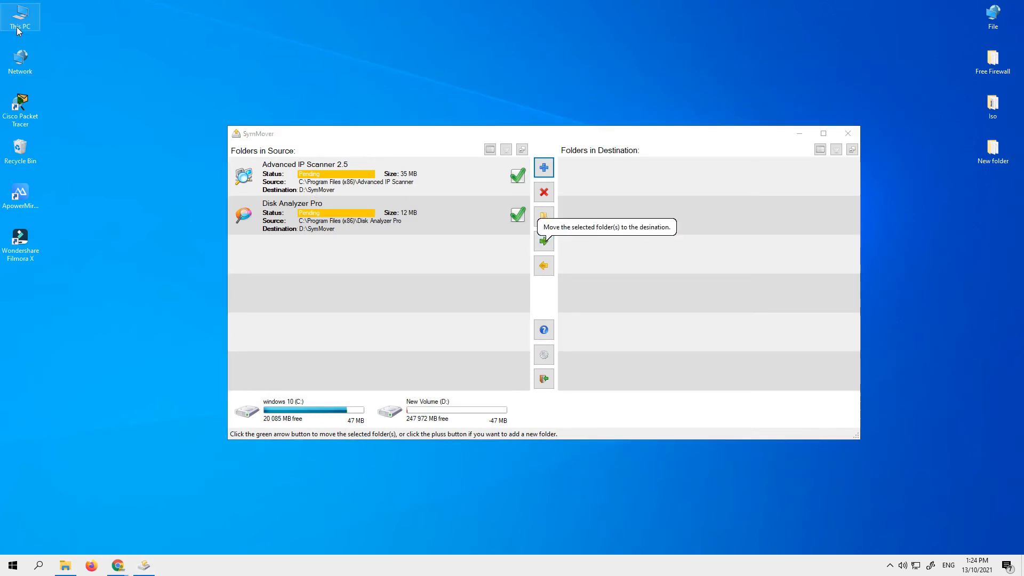
double_click(687, 155)
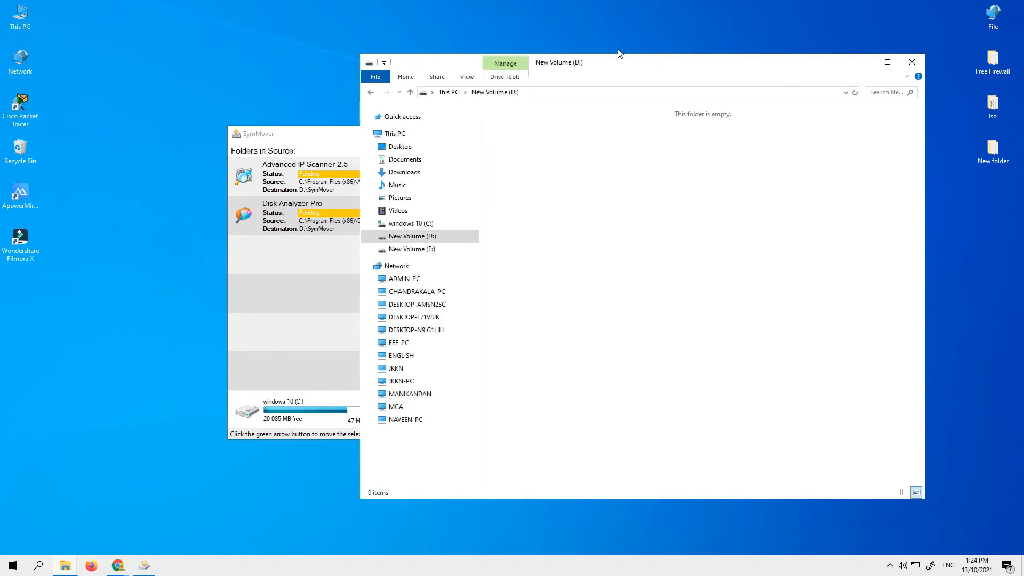
drag(620, 69, 803, 96)
click(397, 154)
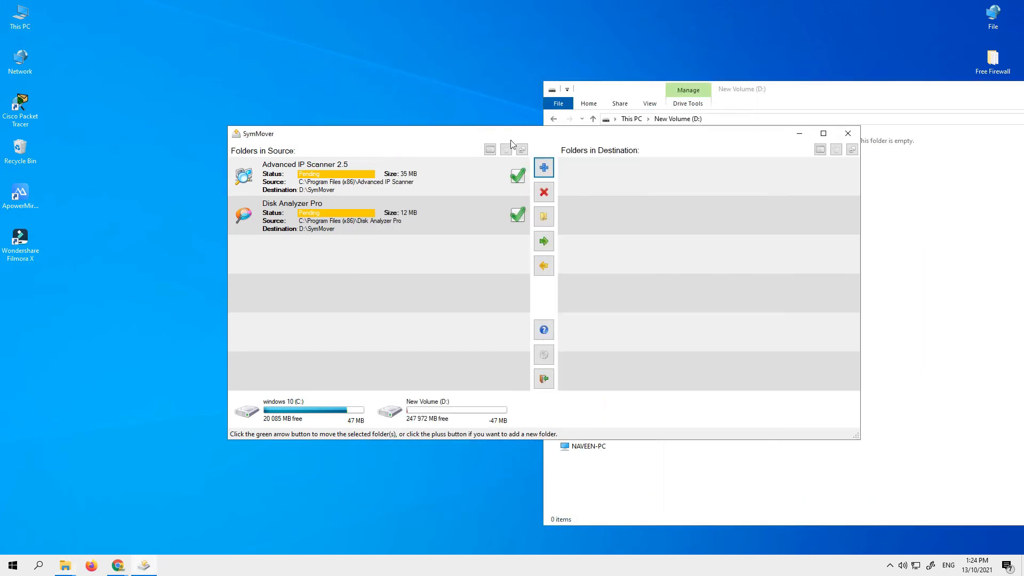
Place SymMover and the New Volume (D:) window side by side and move both checked program folders to their destination.
drag(286, 142, 269, 145)
drag(778, 92, 884, 96)
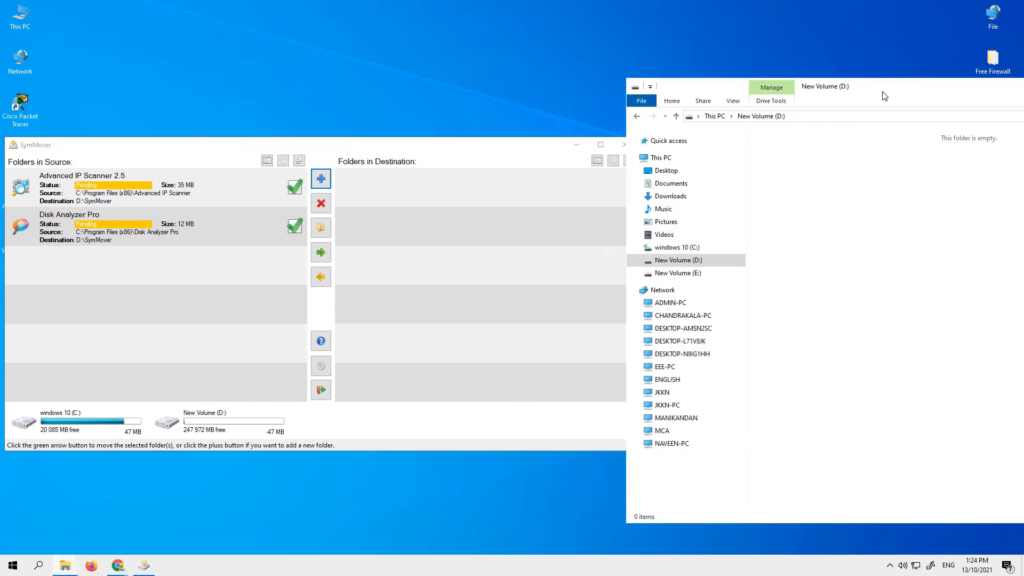
click(321, 253)
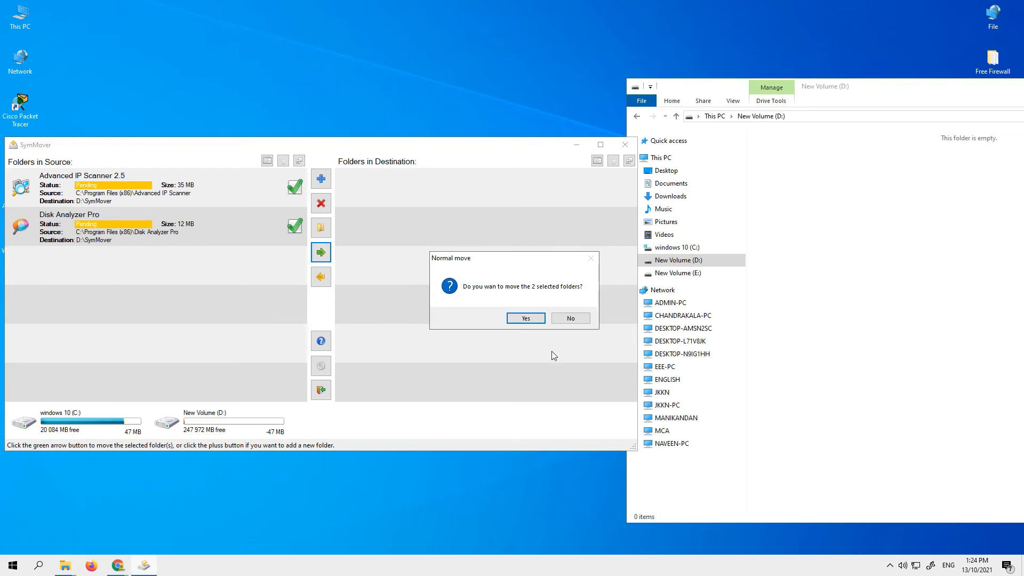
click(526, 319)
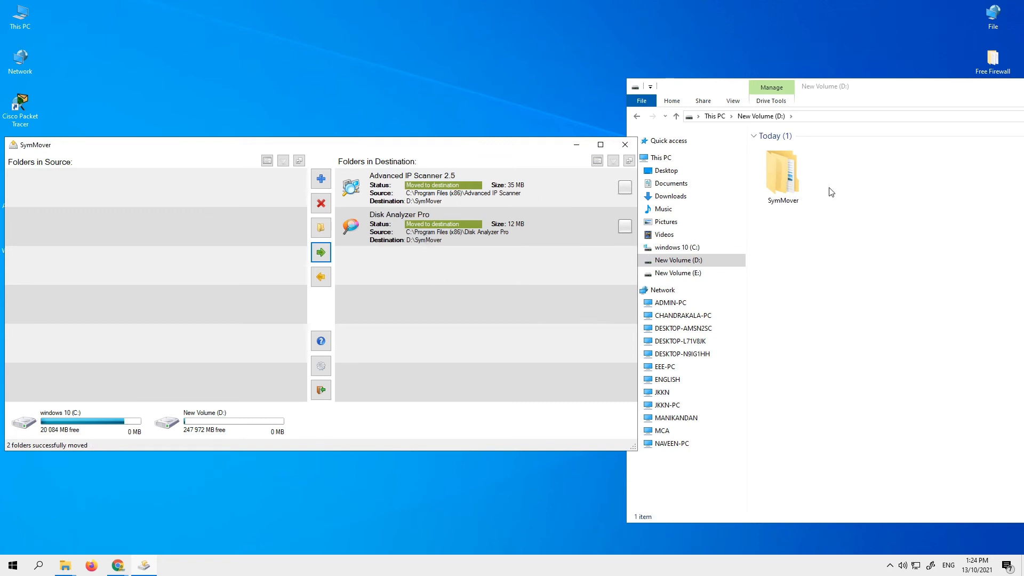
Inspect the moved Disk Analyzer Pro files in D:\SymMover\C\Program Files (x86).
double_click(783, 176)
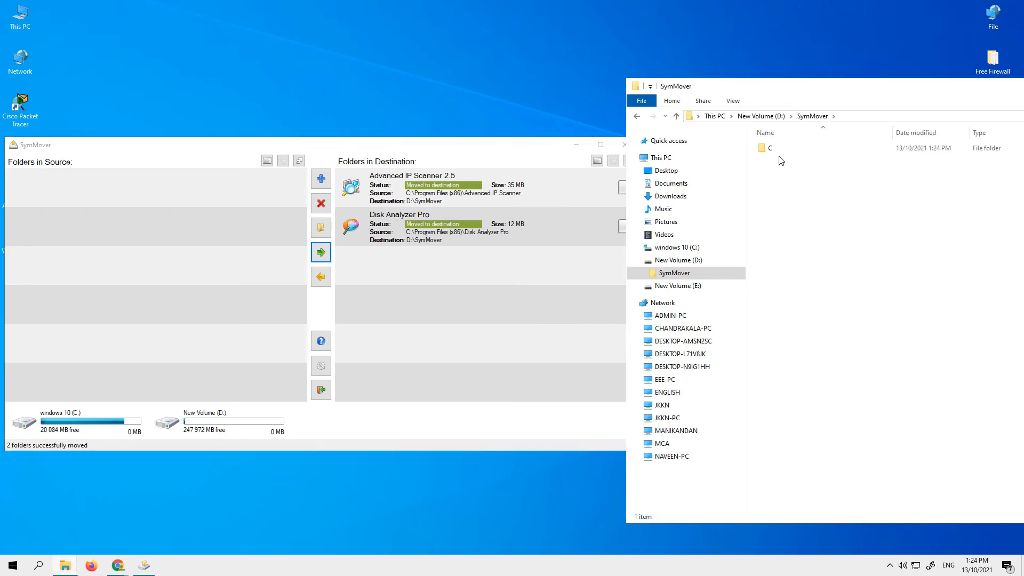
double_click(772, 148)
double_click(784, 149)
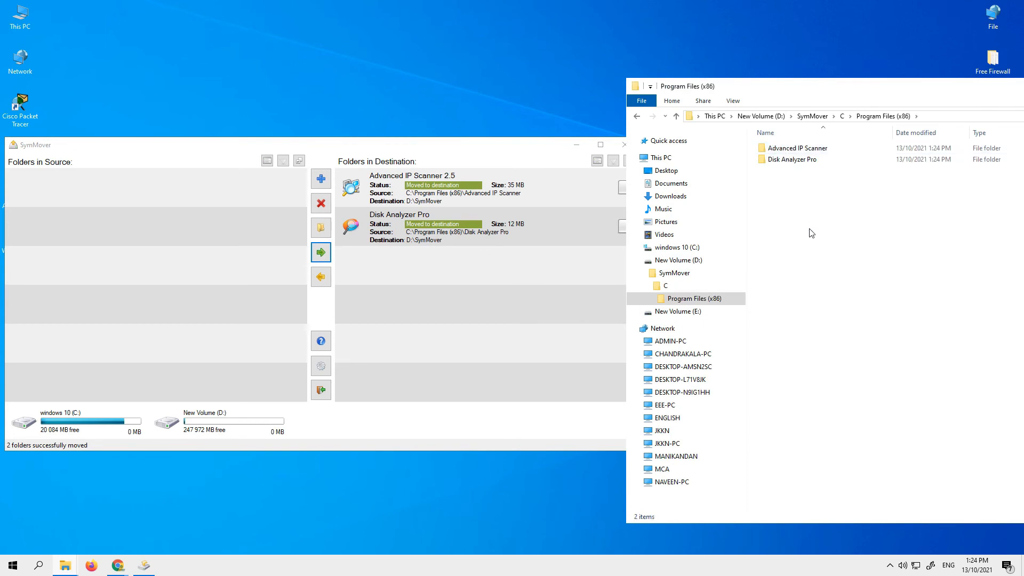
double_click(789, 160)
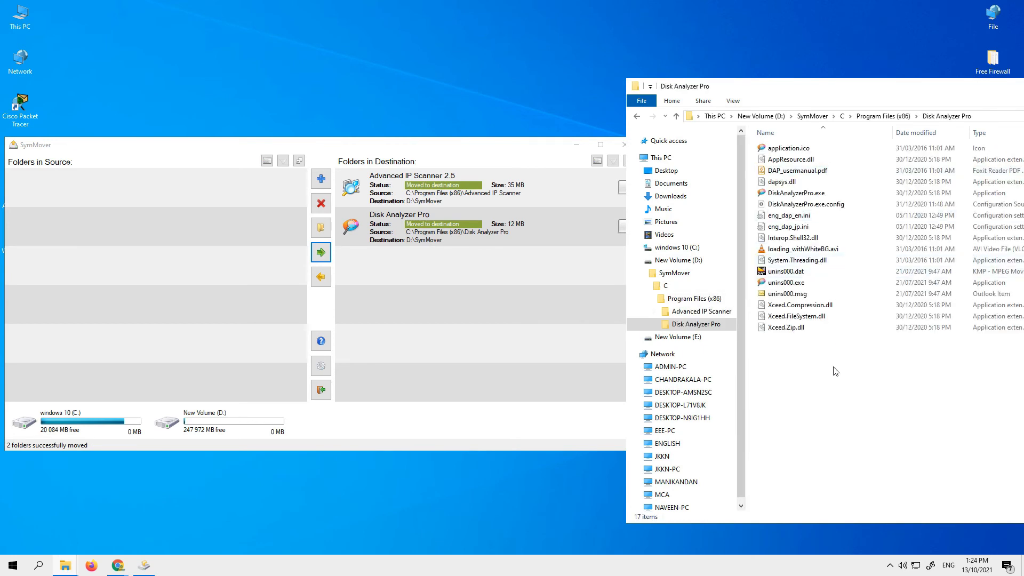
Go back up to the root of drive D: and reopen SymMover\C\Program Files (x86) to review the moved program folders.
click(639, 119)
click(639, 119)
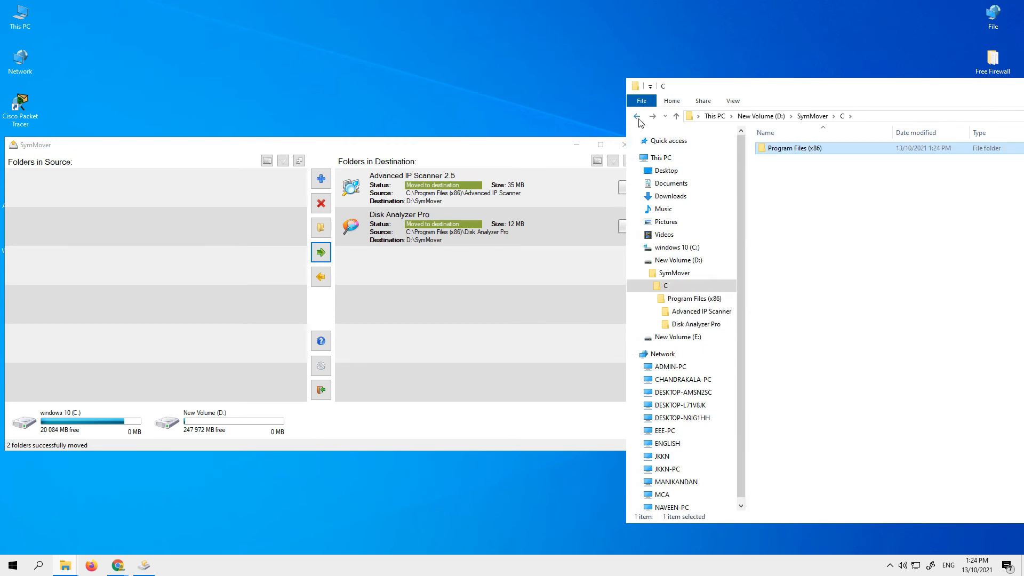
click(638, 119)
click(638, 119)
double_click(796, 186)
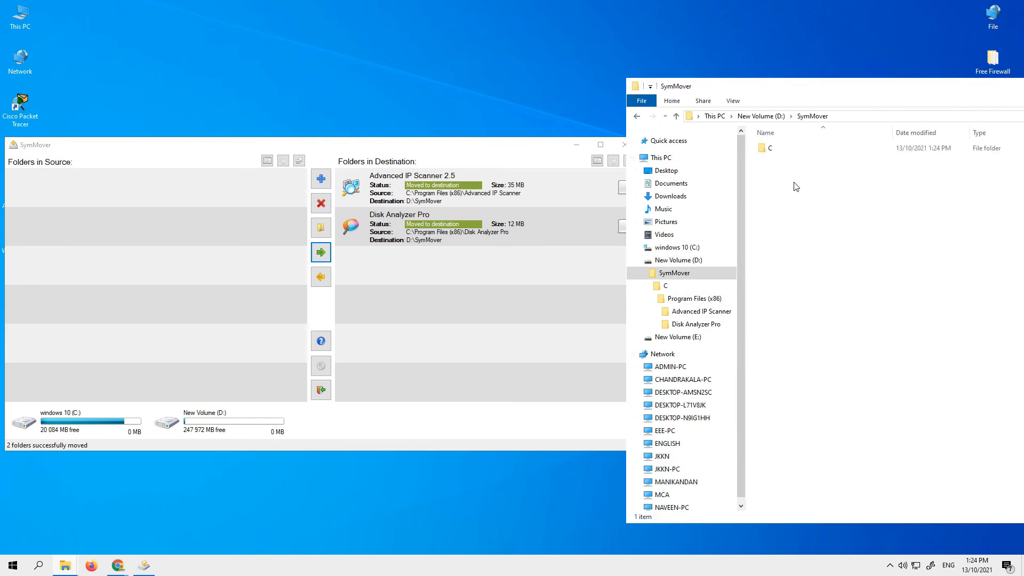
double_click(774, 148)
double_click(789, 149)
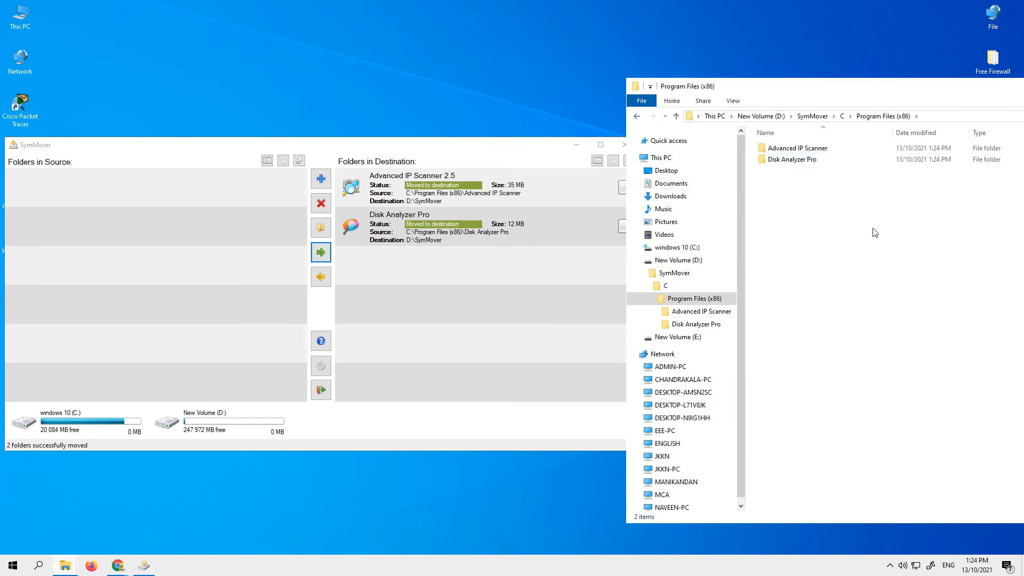
Move only Disk Analyzer Pro from the SymMover destination back to C:\Program Files (x86).
drag(484, 149, 553, 139)
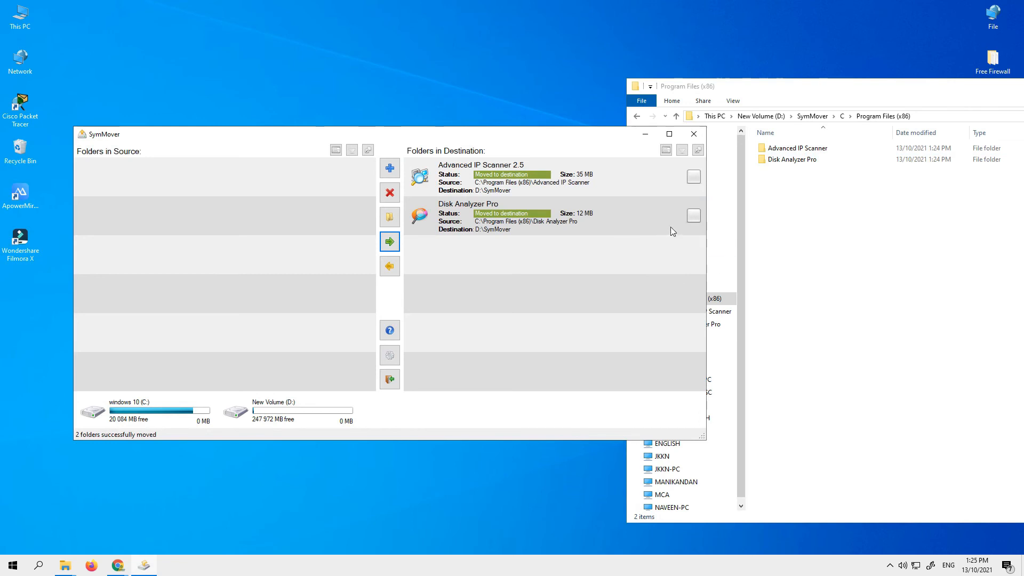
click(694, 216)
click(392, 269)
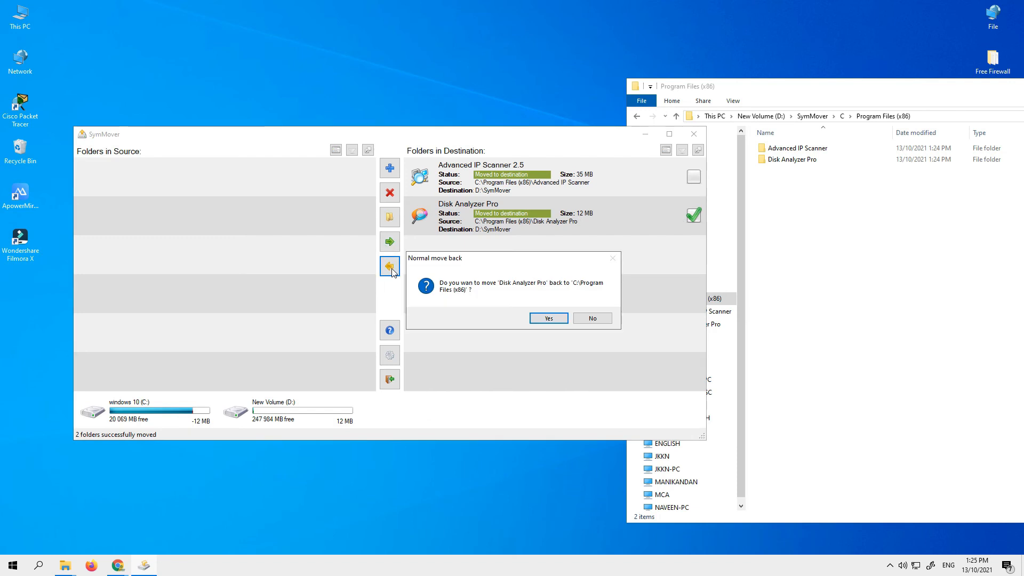
click(544, 322)
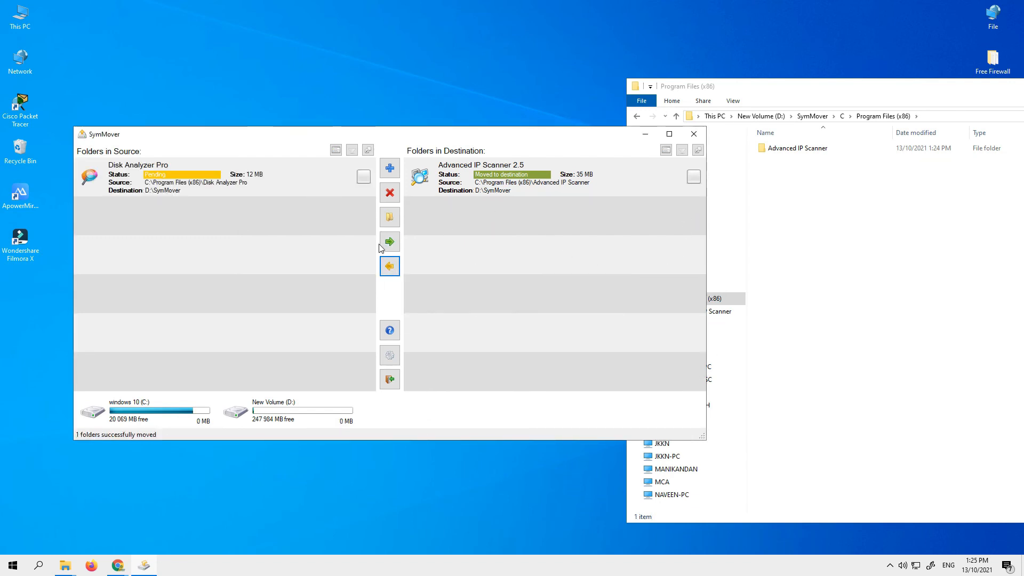
Examine the contents of the Advanced IP Scanner folder remaining in D:\SymMover\C\Program Files (x86).
click(843, 224)
double_click(788, 150)
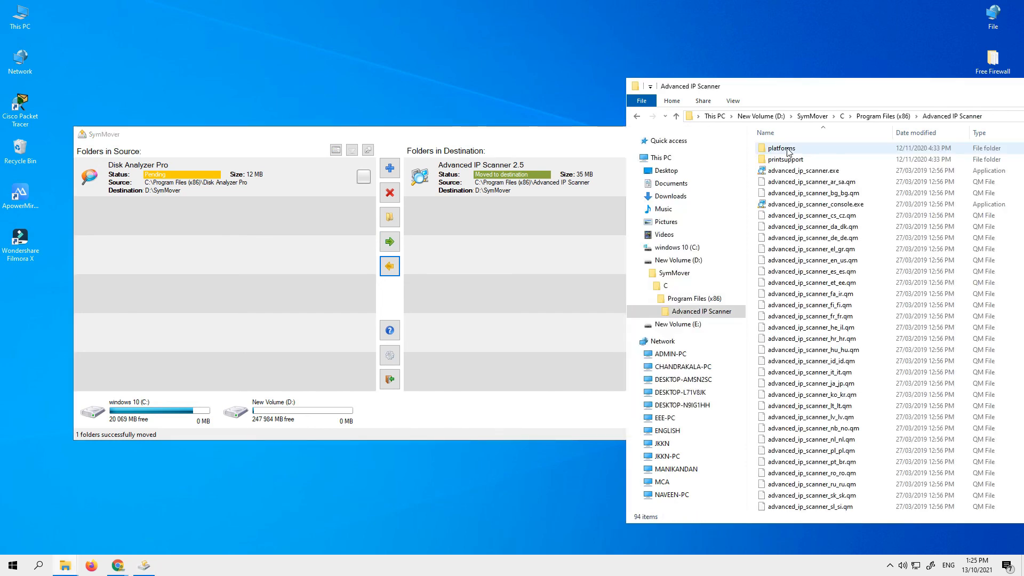
click(638, 118)
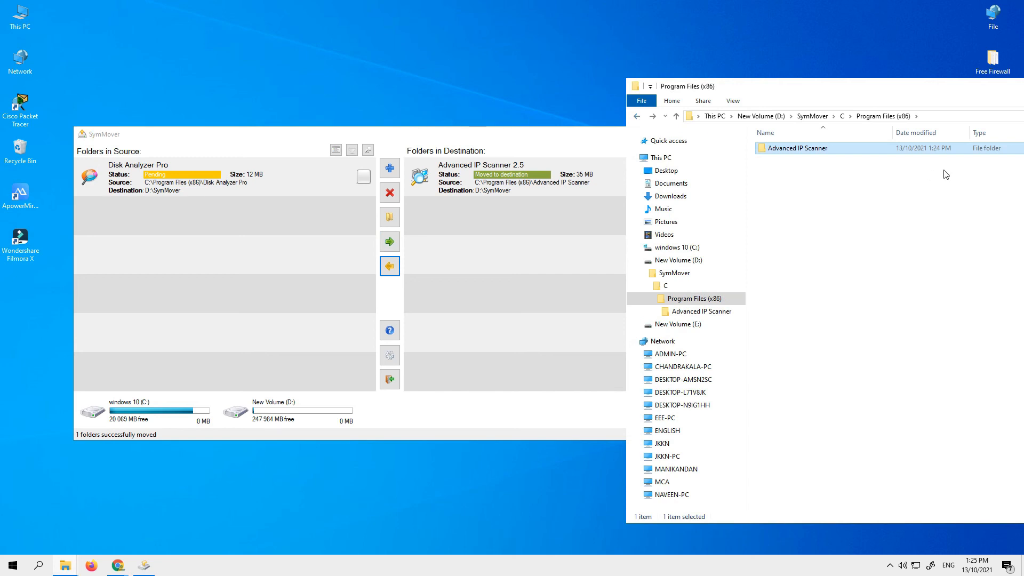
double_click(808, 155)
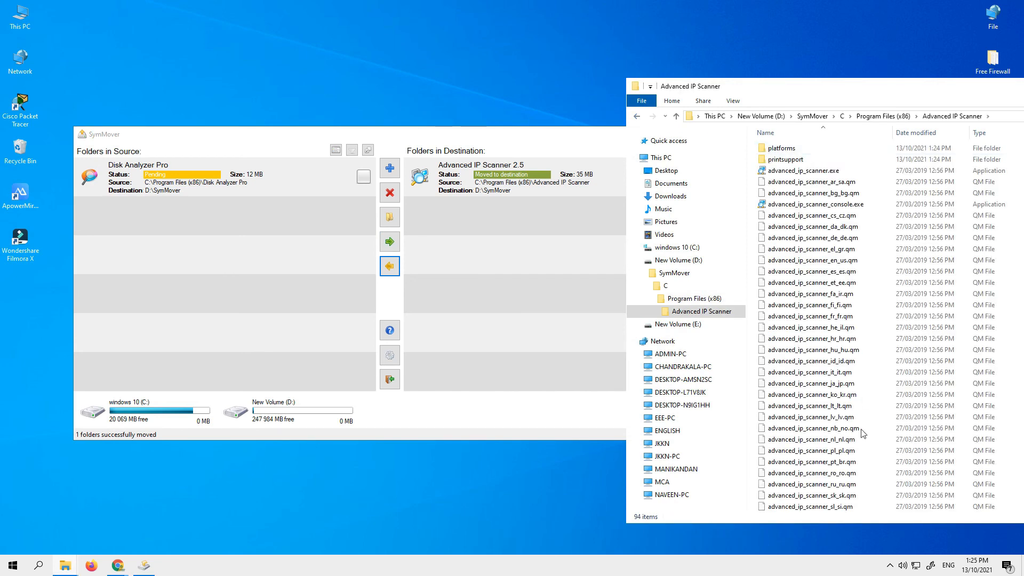
Return File Explorer to the root of New Volume (D:), bring SymMover to the front and reposition its window slightly higher.
click(636, 117)
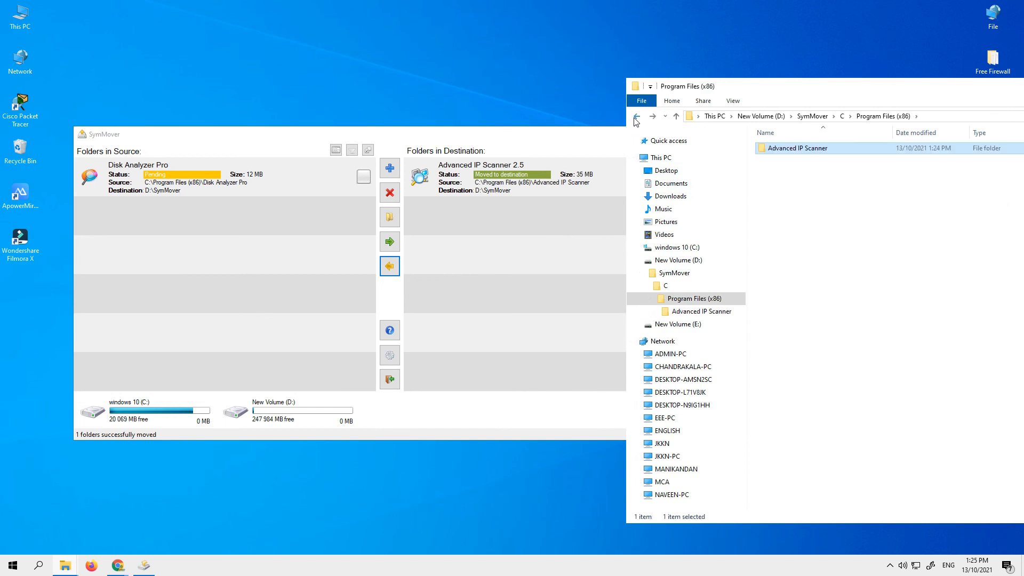
click(636, 118)
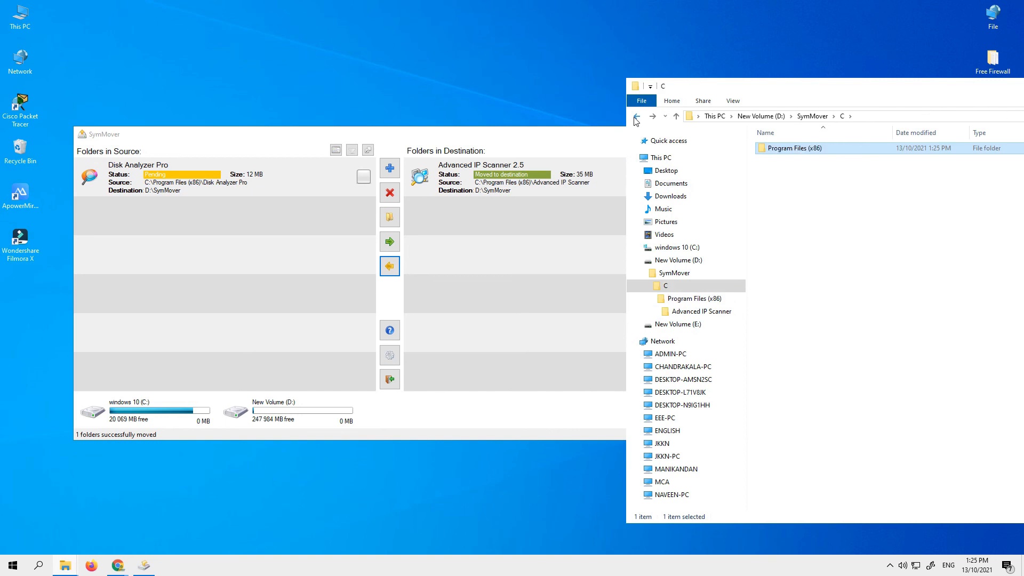
click(636, 117)
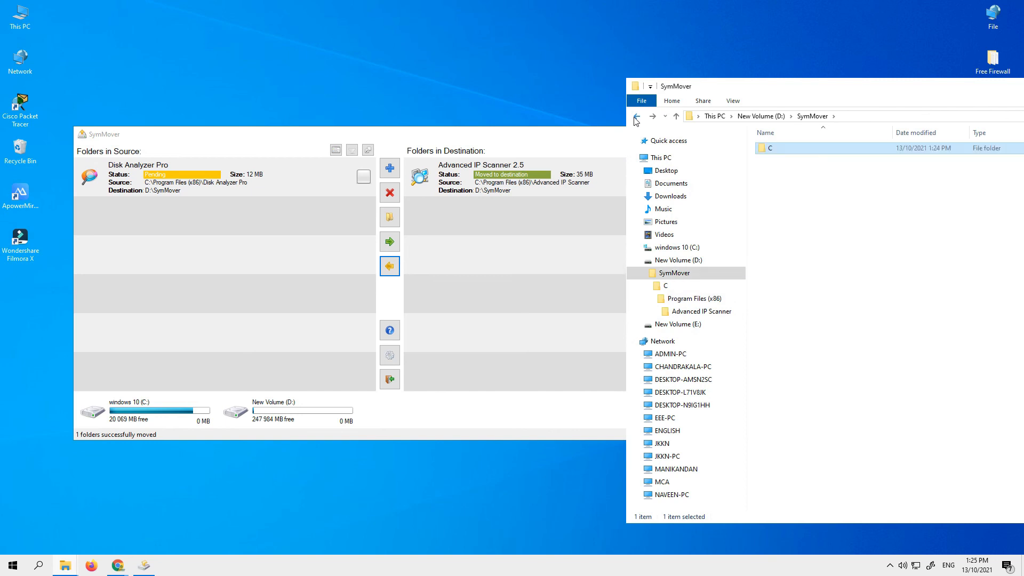
click(637, 117)
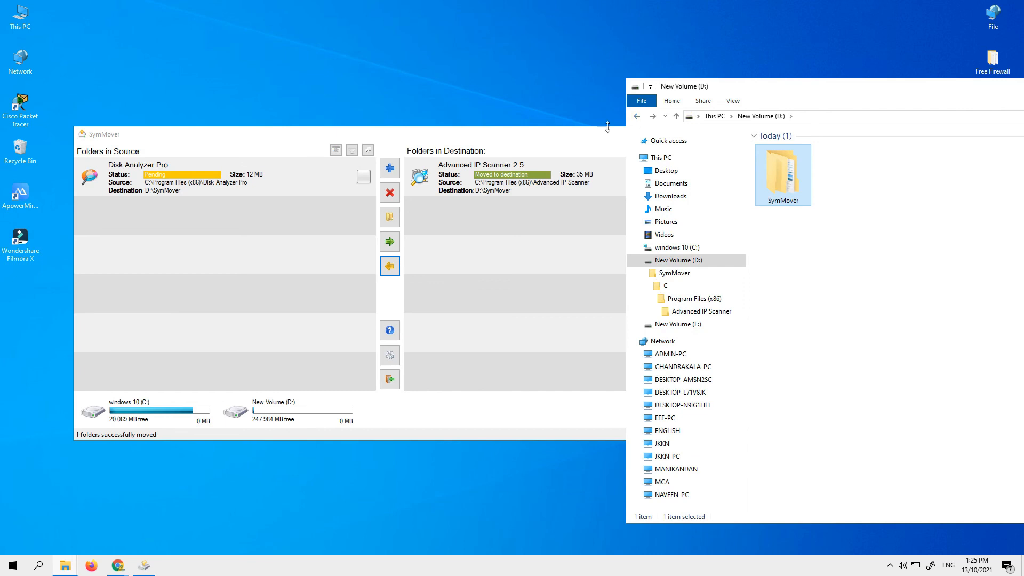
click(540, 144)
drag(526, 133, 519, 104)
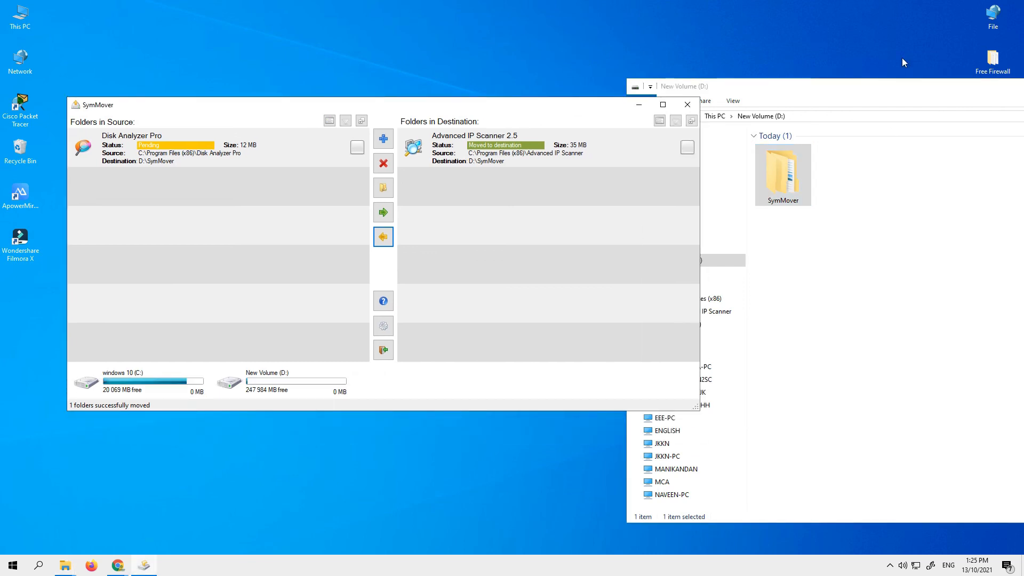